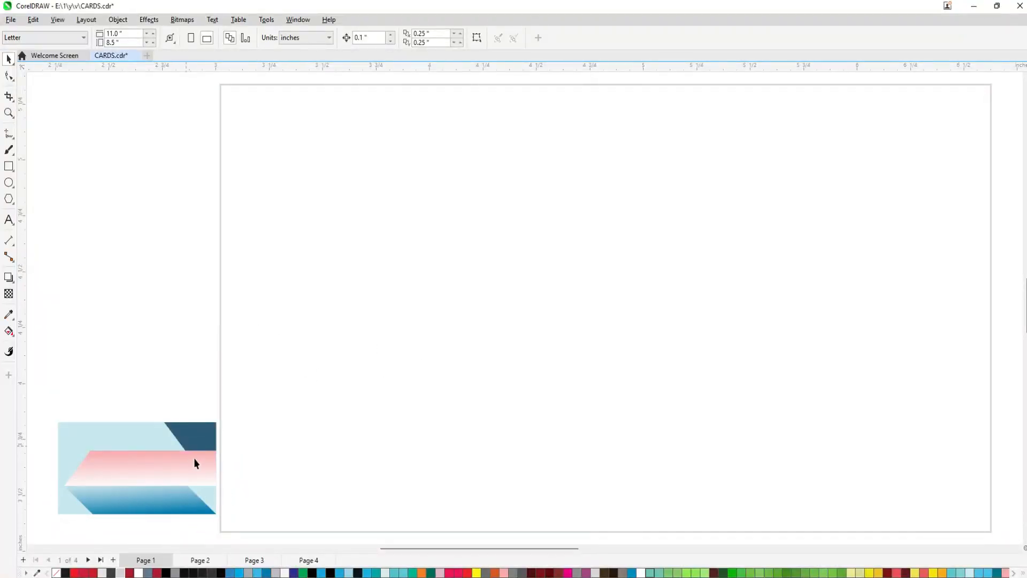
Duplicate the card rectangle as a full-height strip about 1.06 in wide along the card's right edge.
click(220, 383)
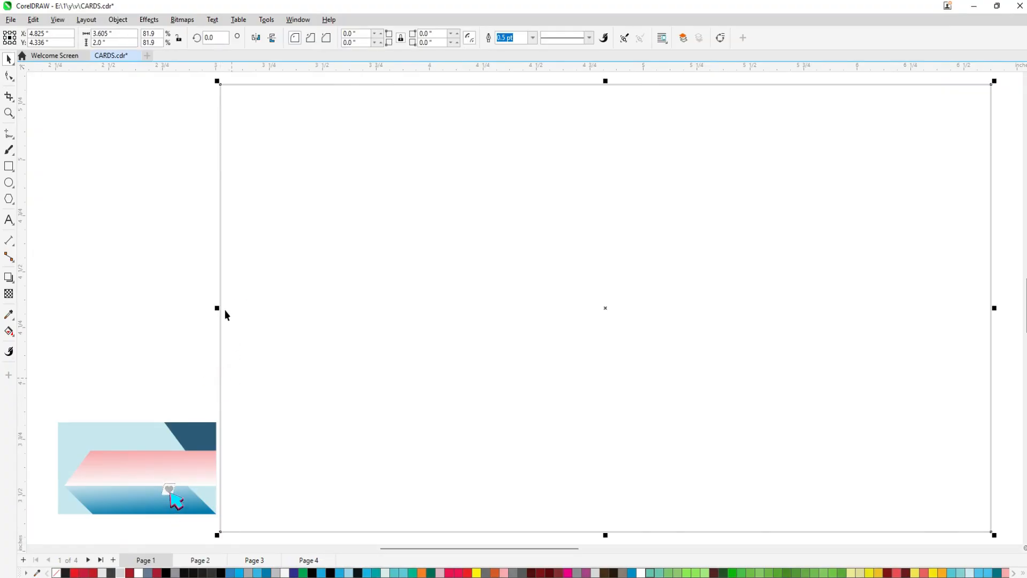
drag(218, 308, 812, 299)
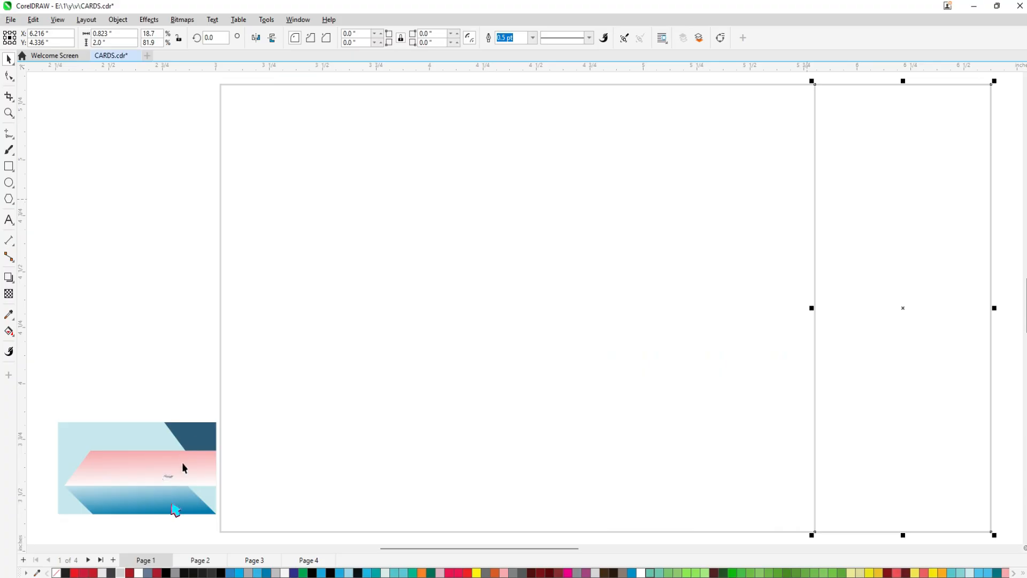
drag(813, 306, 766, 322)
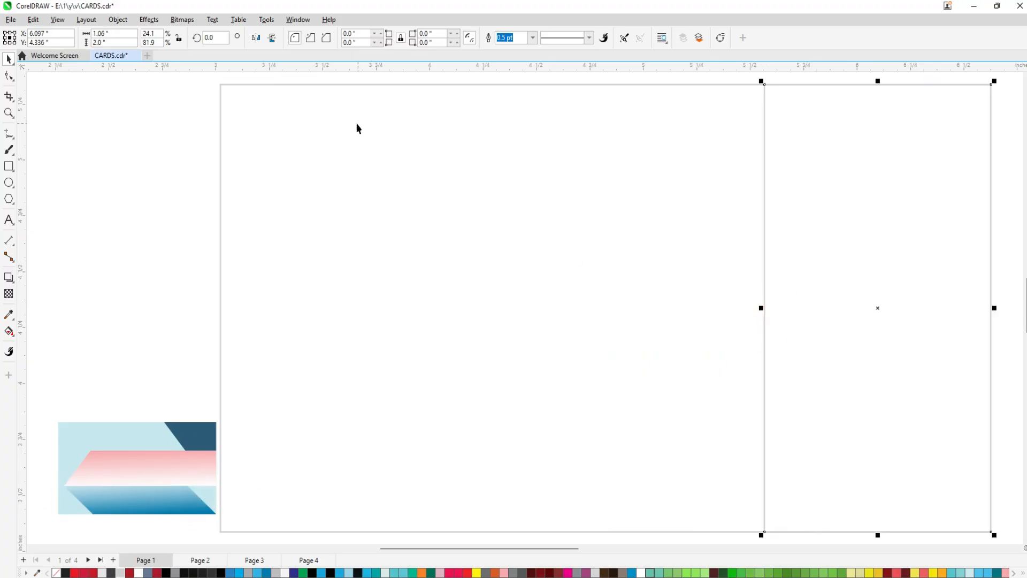
Convert the narrow strip to curves and delete its lower-left node to form a triangle.
click(721, 39)
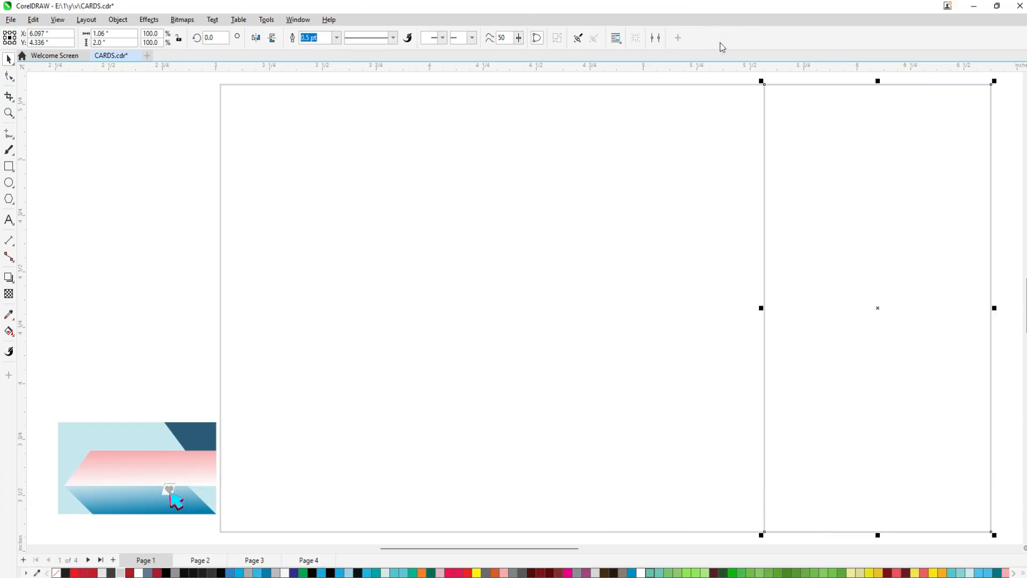
click(9, 76)
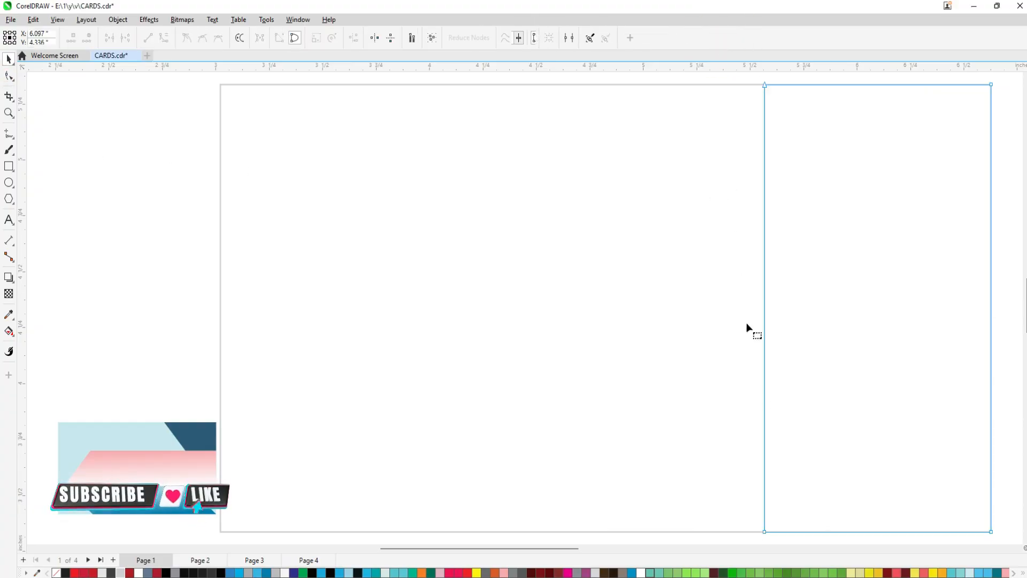
click(764, 532)
key(Delete)
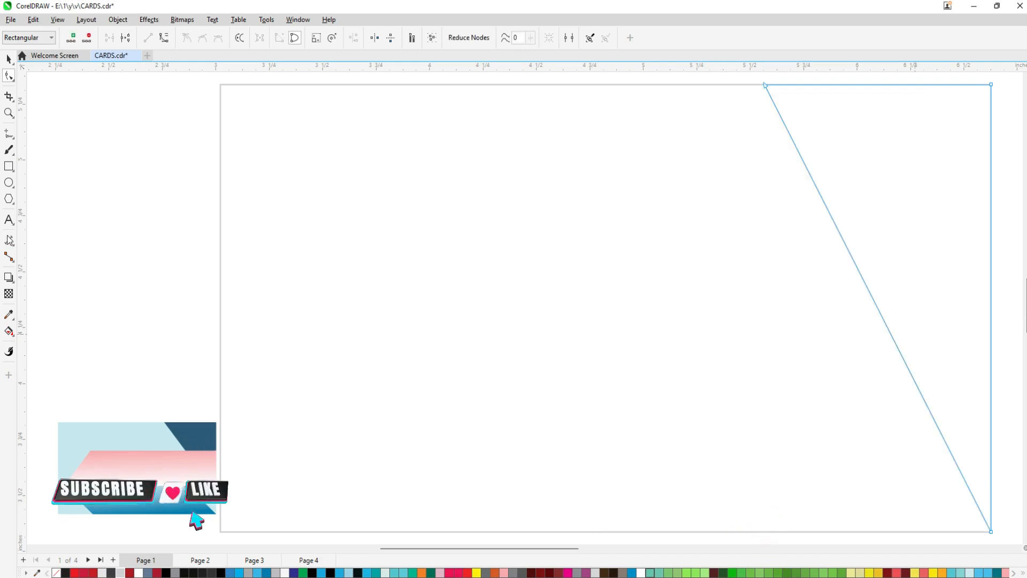
Fill the triangle with dark green and remove its outline.
click(9, 57)
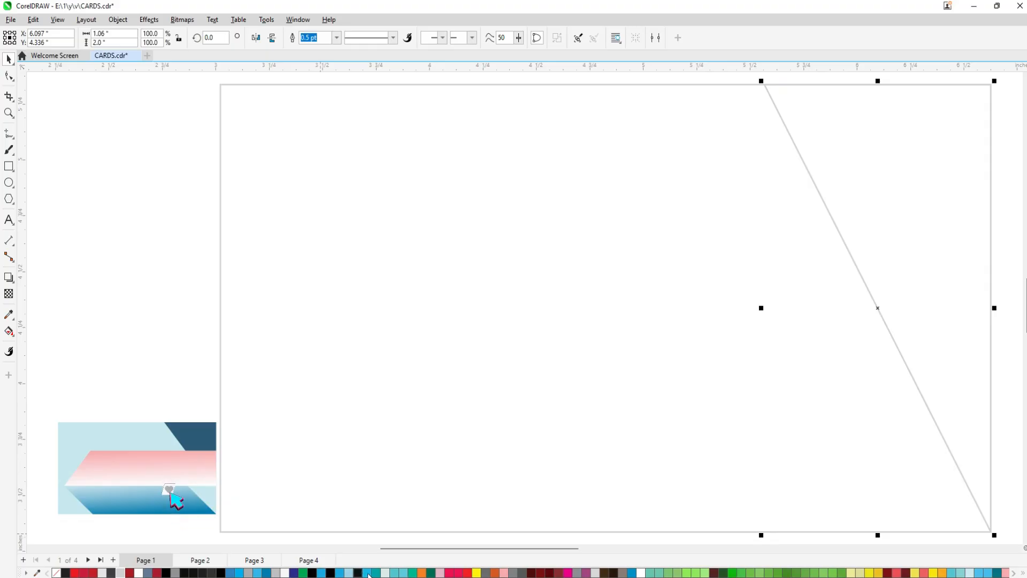
click(431, 572)
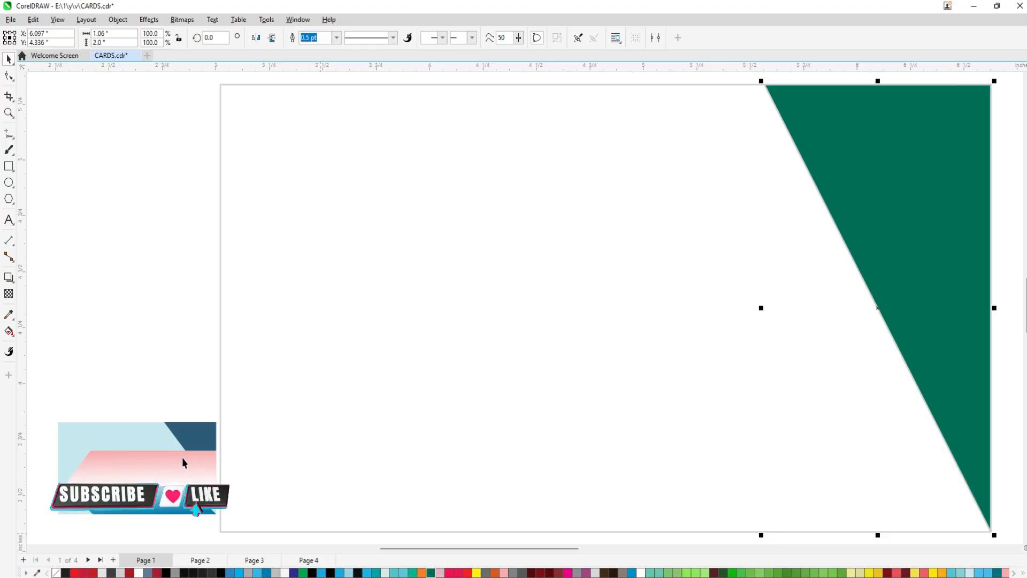
right_click(56, 572)
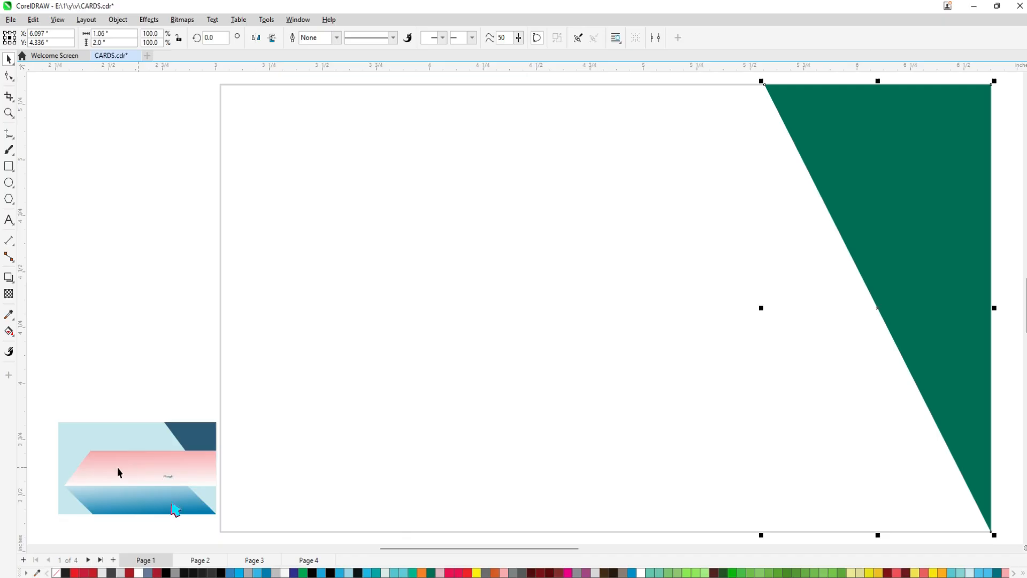
Duplicate the card rectangle as a full-width band about 0.612 in tall along the card's top edge.
click(170, 336)
click(219, 328)
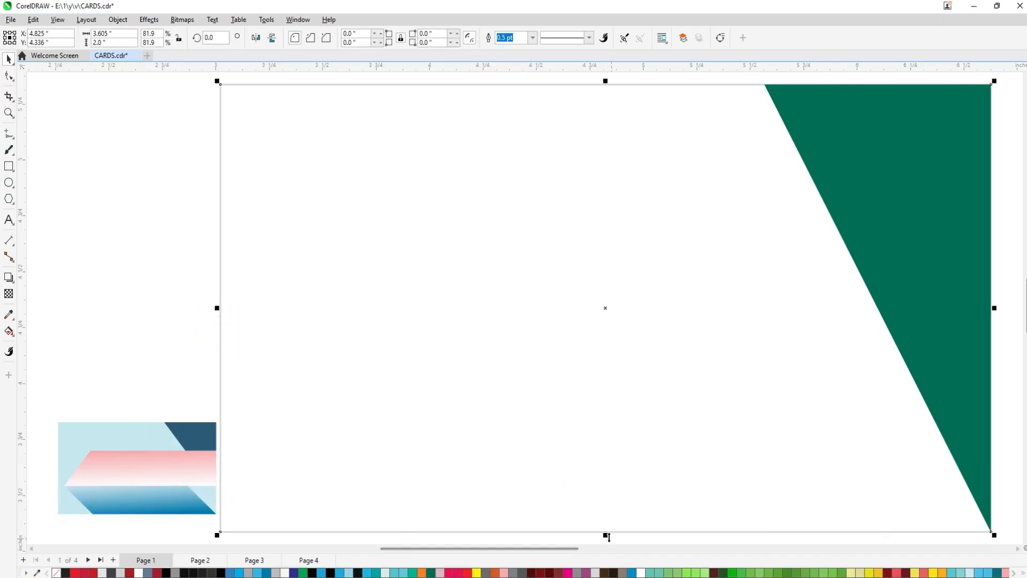
drag(608, 536, 602, 227)
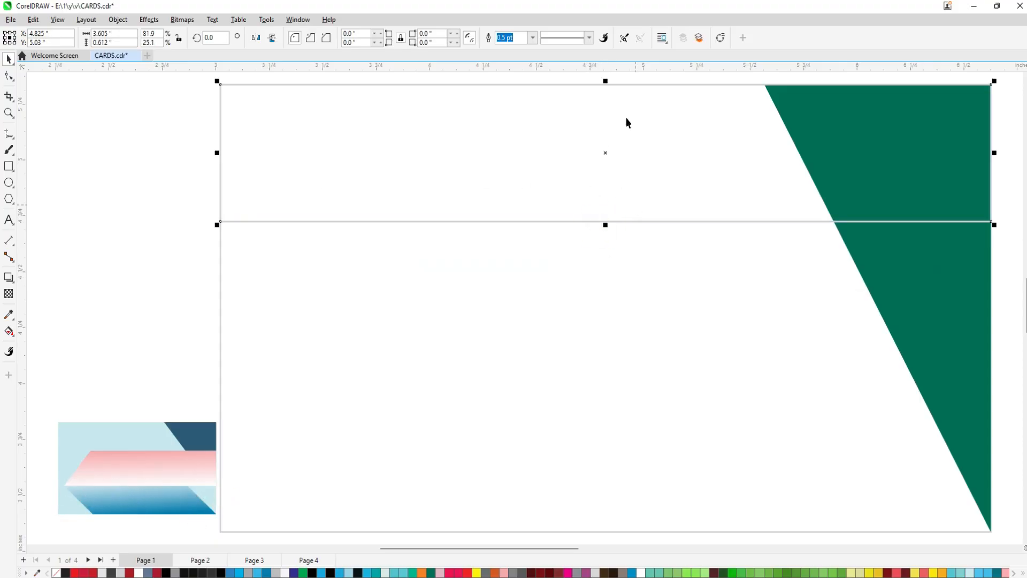
Convert the band to curves and move its upper-left node horizontally inward to slant the left end.
click(720, 38)
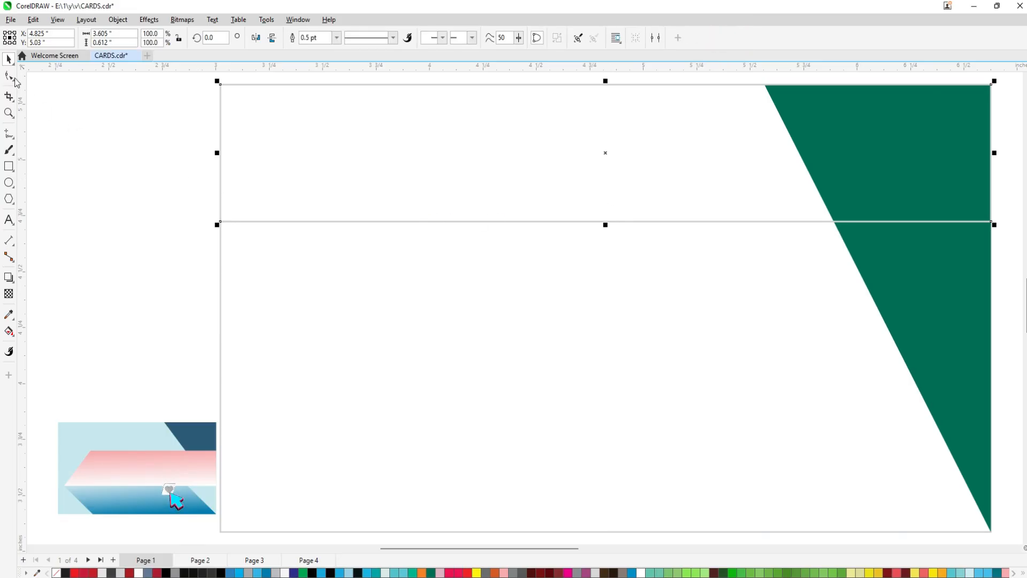
click(9, 78)
drag(212, 81, 360, 86)
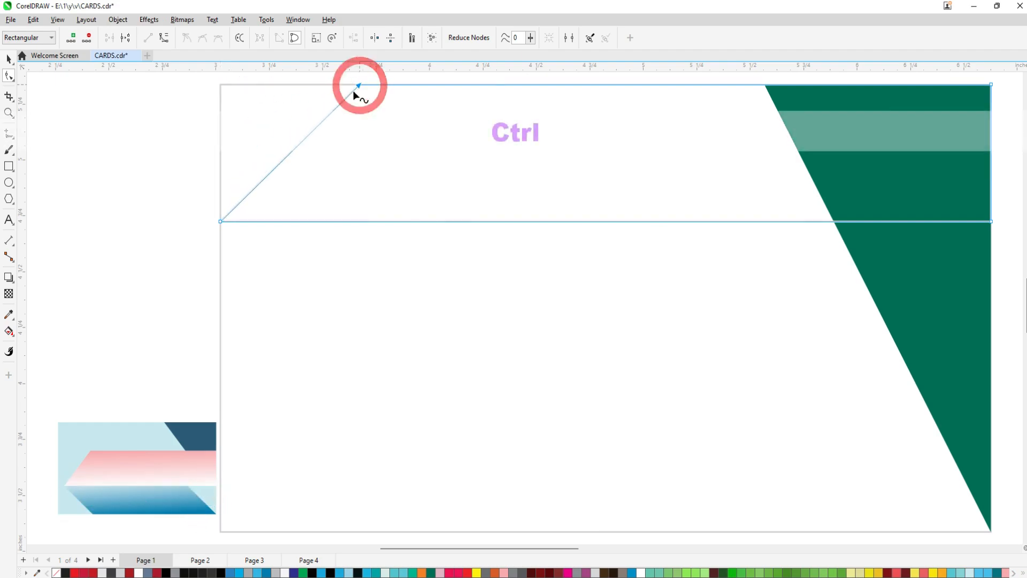
Fill the slanted band with orange and remove its outline.
click(9, 59)
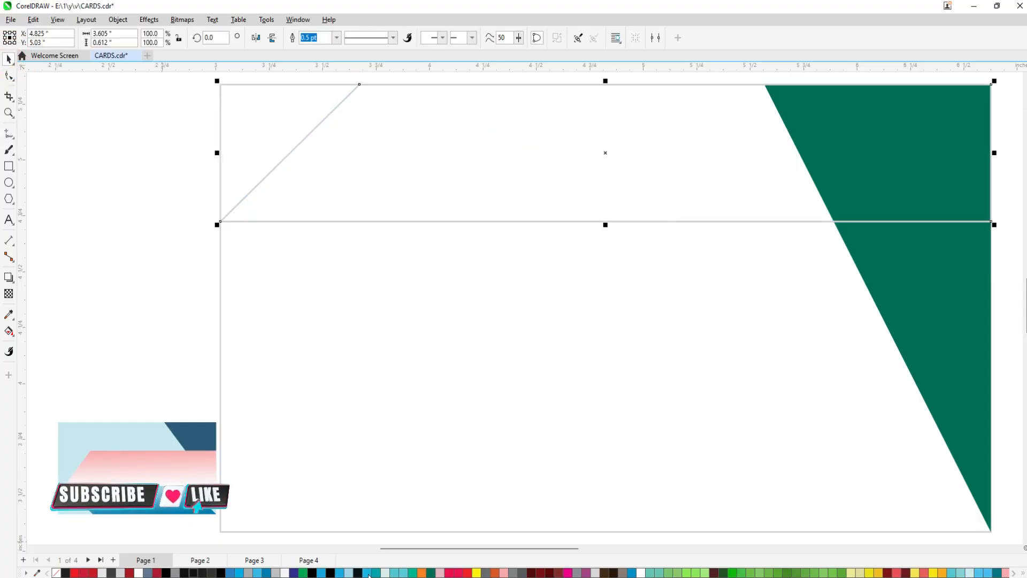
click(422, 572)
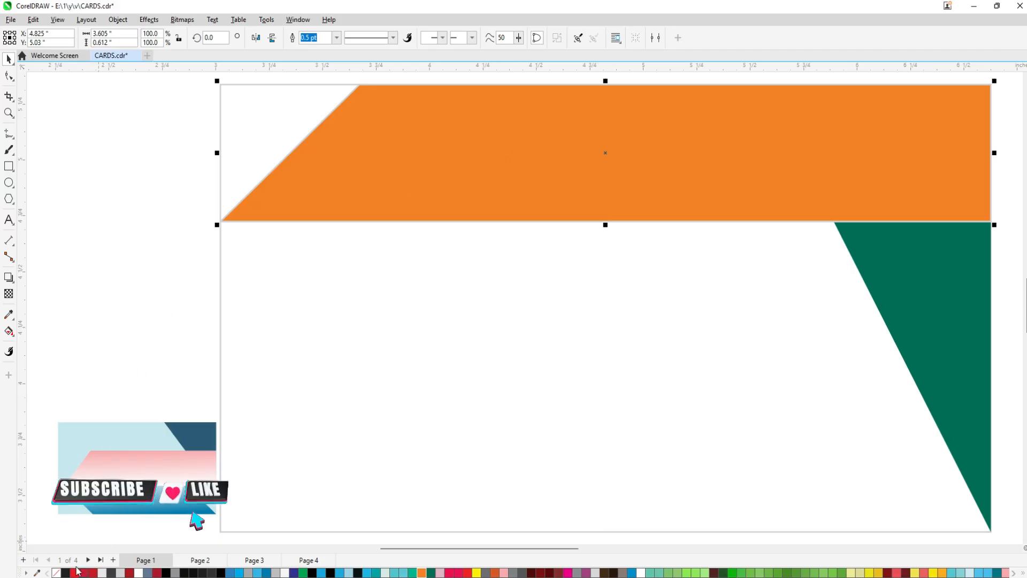
right_click(56, 574)
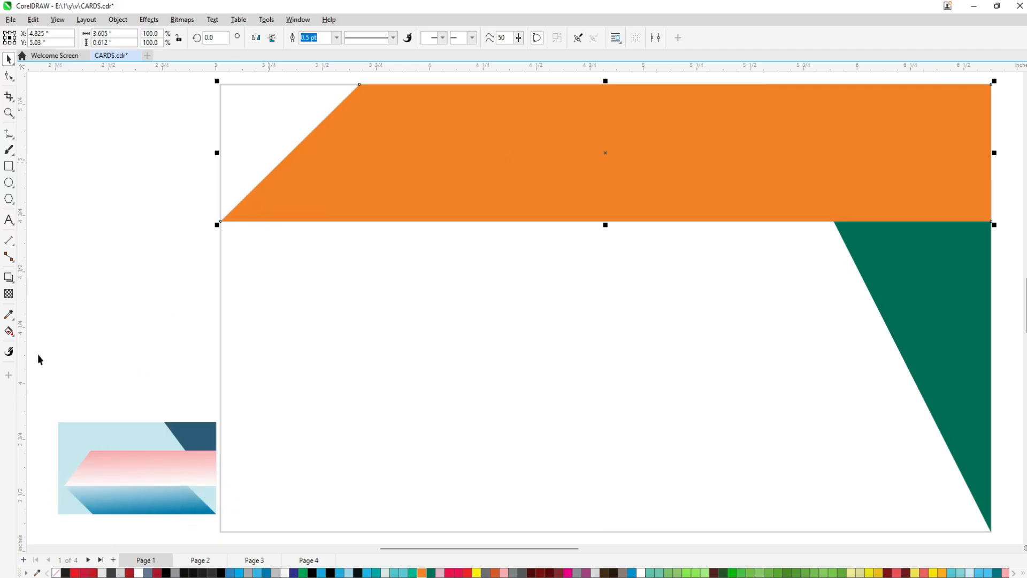
Apply a vertical linear gradient to the slanted band, from orange at its top edge to white at its bottom.
click(7, 334)
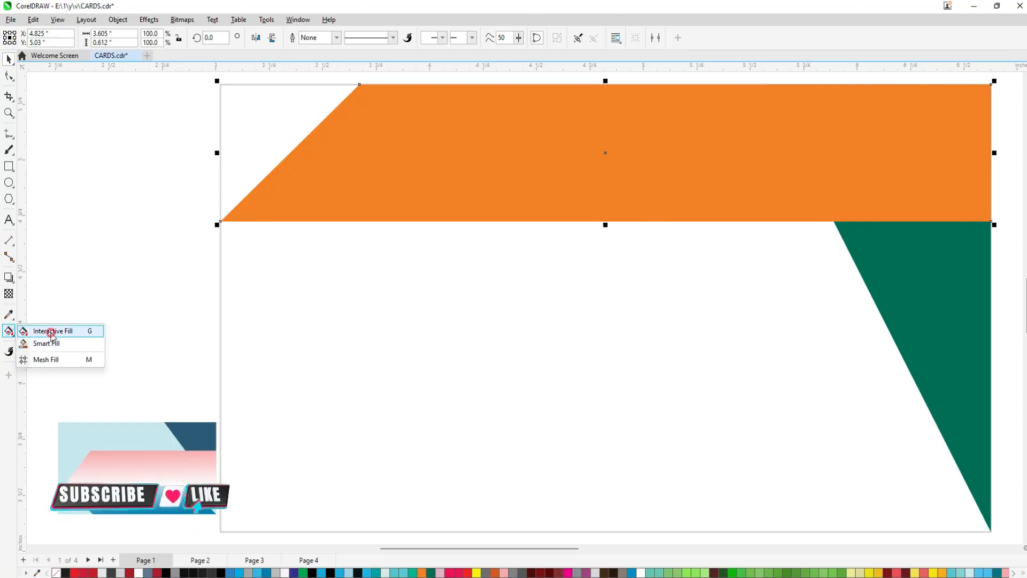
click(50, 332)
click(42, 38)
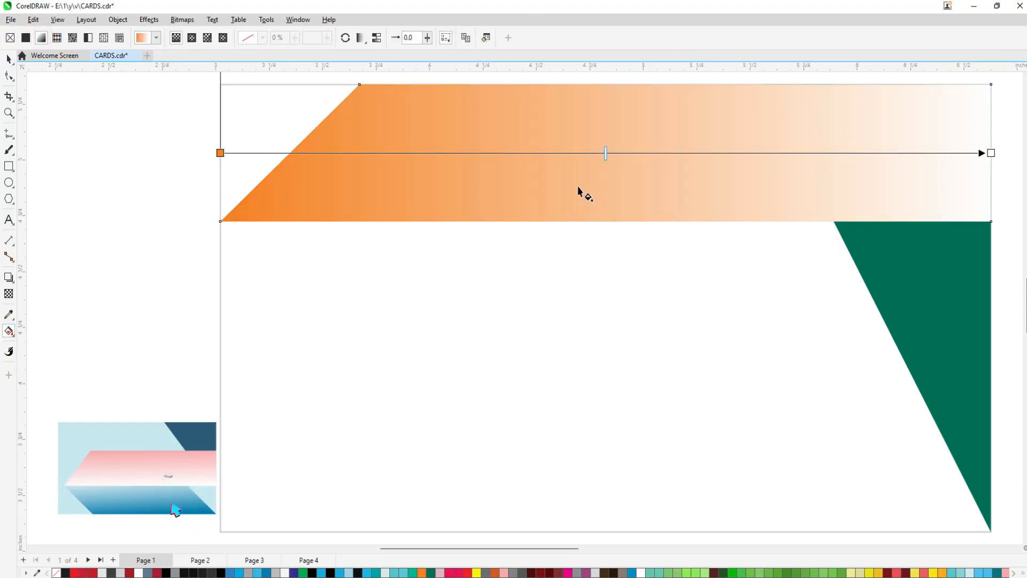
drag(219, 153, 649, 85)
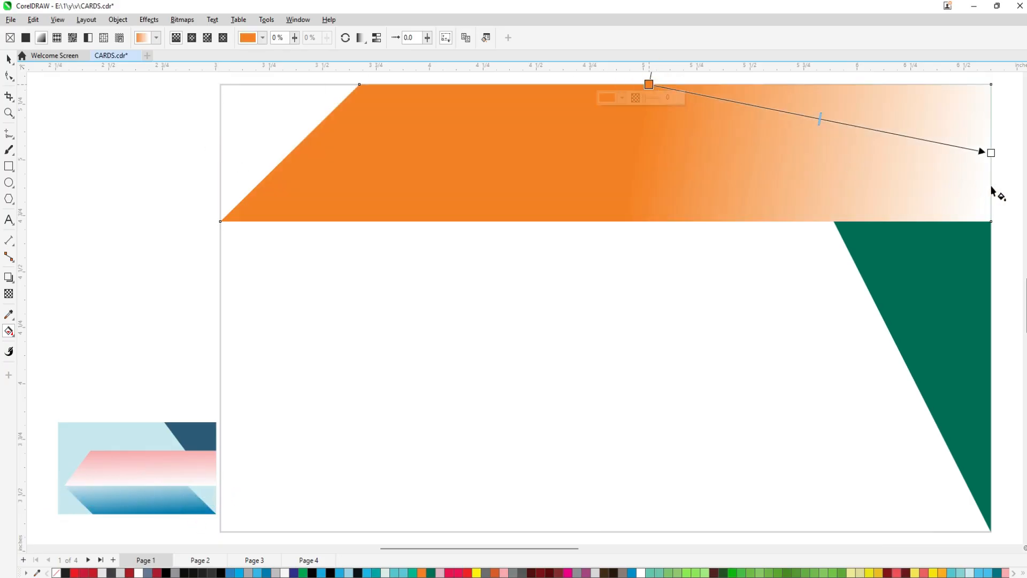
drag(990, 153, 649, 224)
key(ctrl)
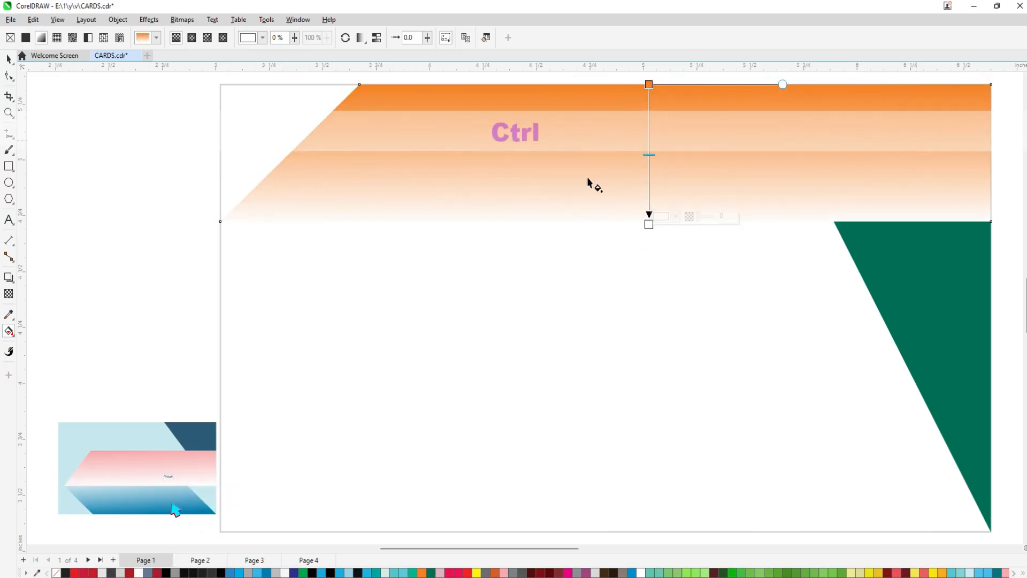
key(space)
click(154, 147)
Create a vertically mirrored copy of the orange gradient band directly below the original.
click(620, 86)
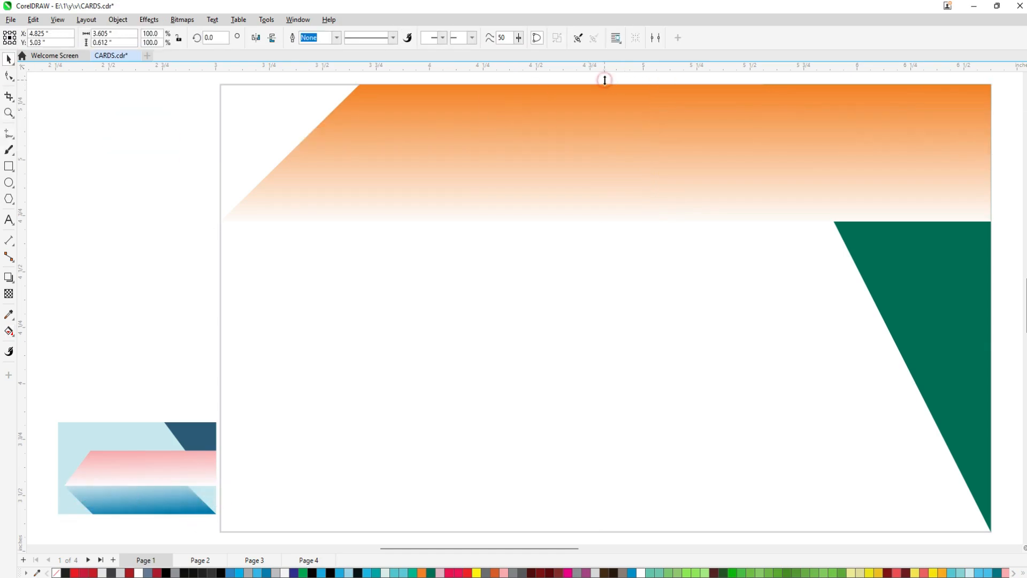
key(ctrl)
drag(605, 80, 637, 249)
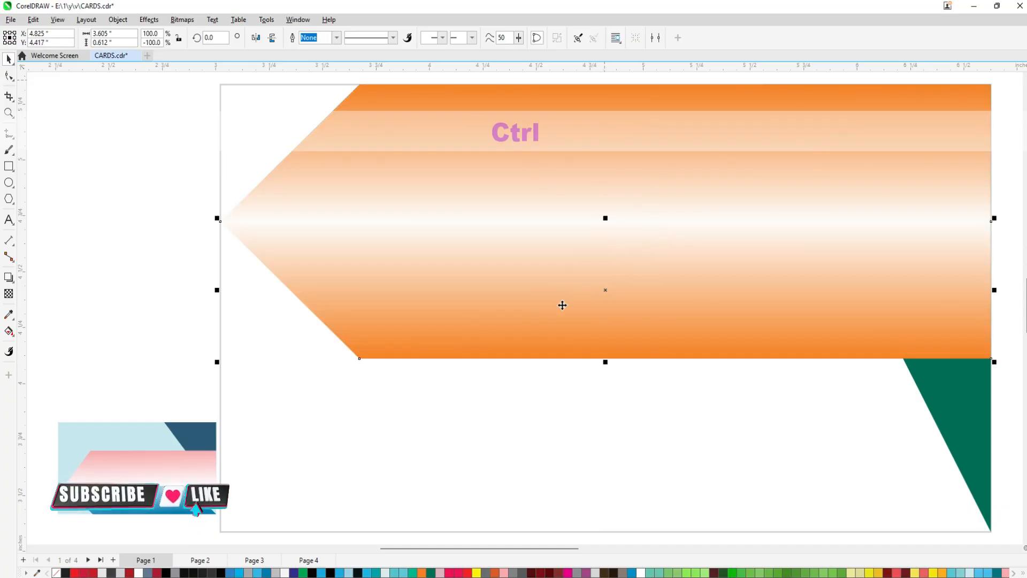
Change the orange end of the mirrored band's gradient to light blue.
click(12, 333)
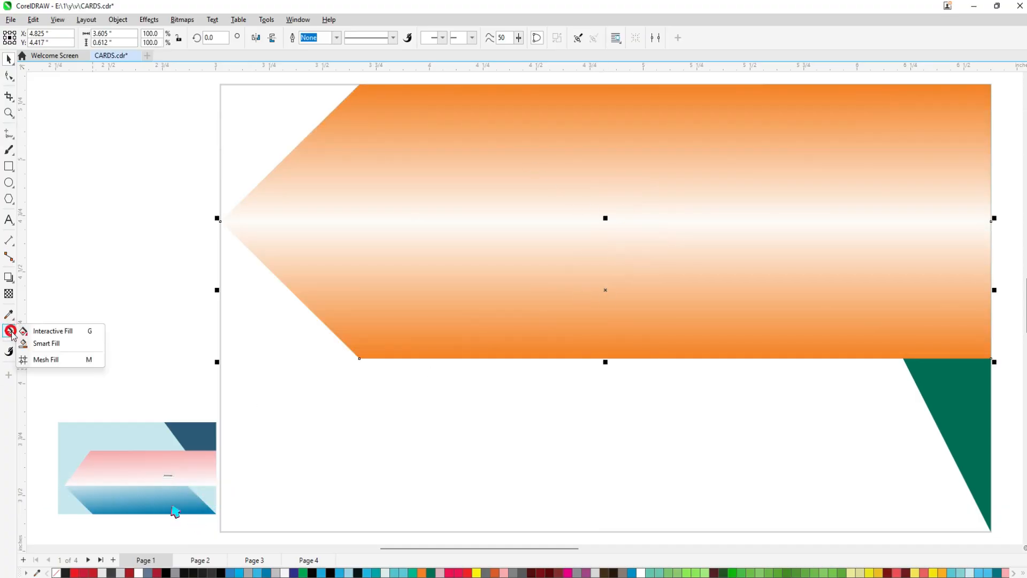
click(33, 332)
click(649, 358)
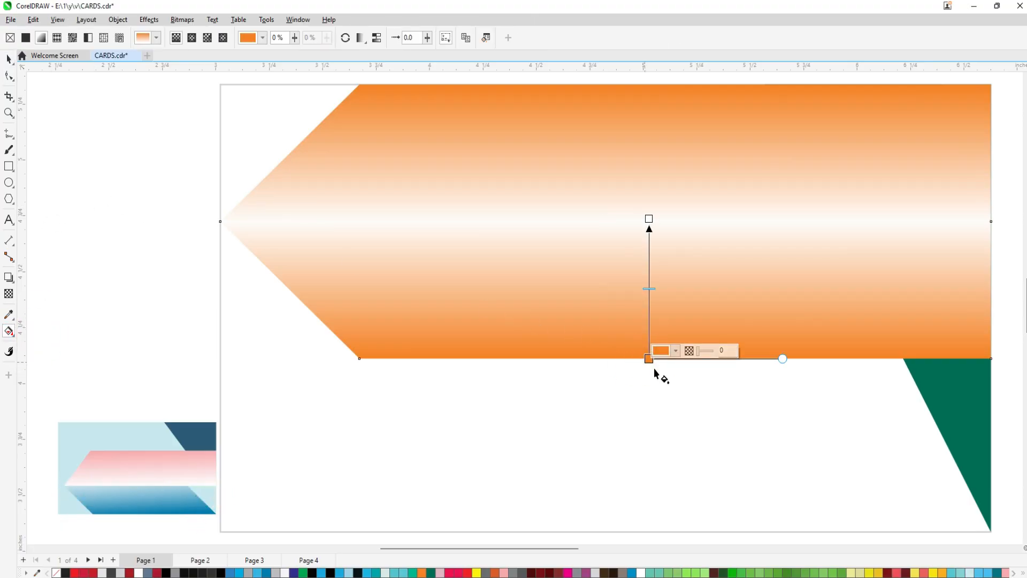
click(675, 351)
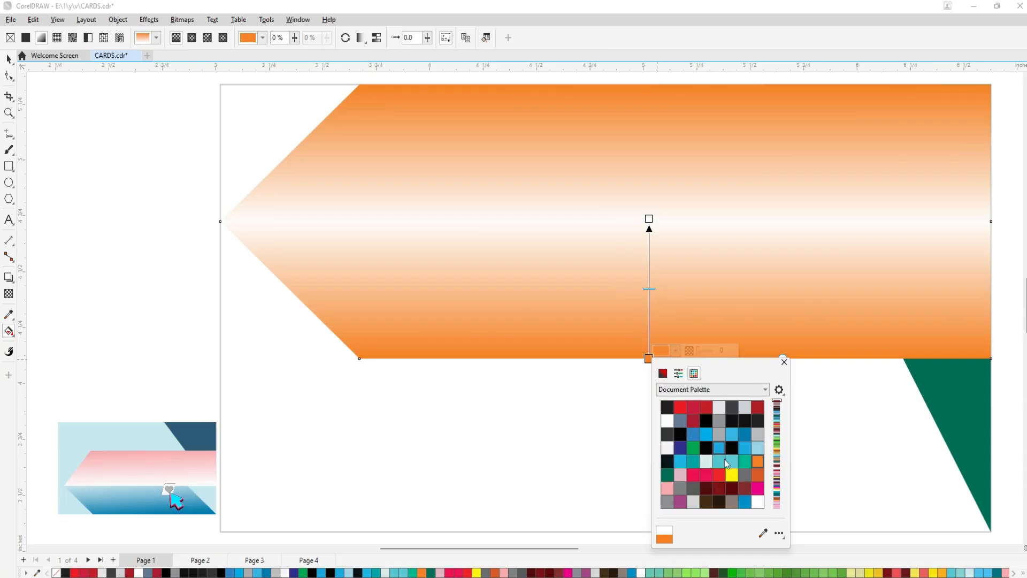
click(758, 449)
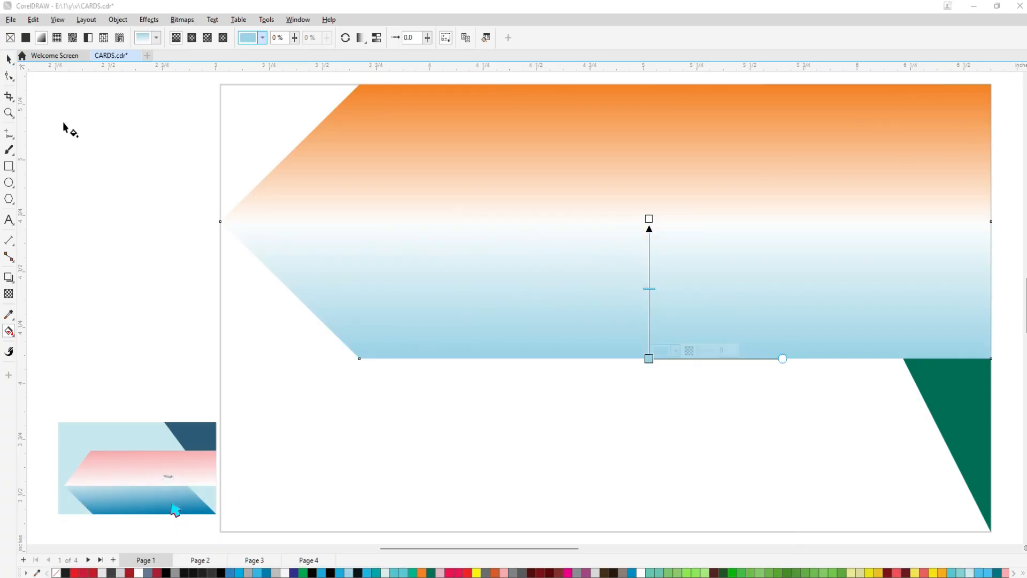
click(7, 62)
click(90, 158)
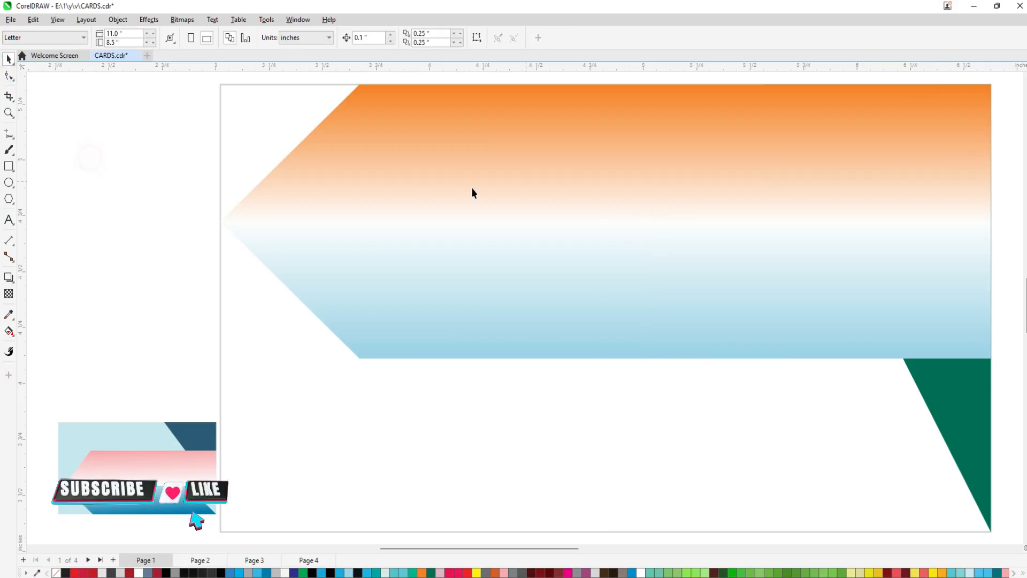
Group the orange and blue bands and scale the group proportionally to about 3.553 by 1.207 in from its upper-right corner.
click(465, 300)
drag(493, 170, 468, 170)
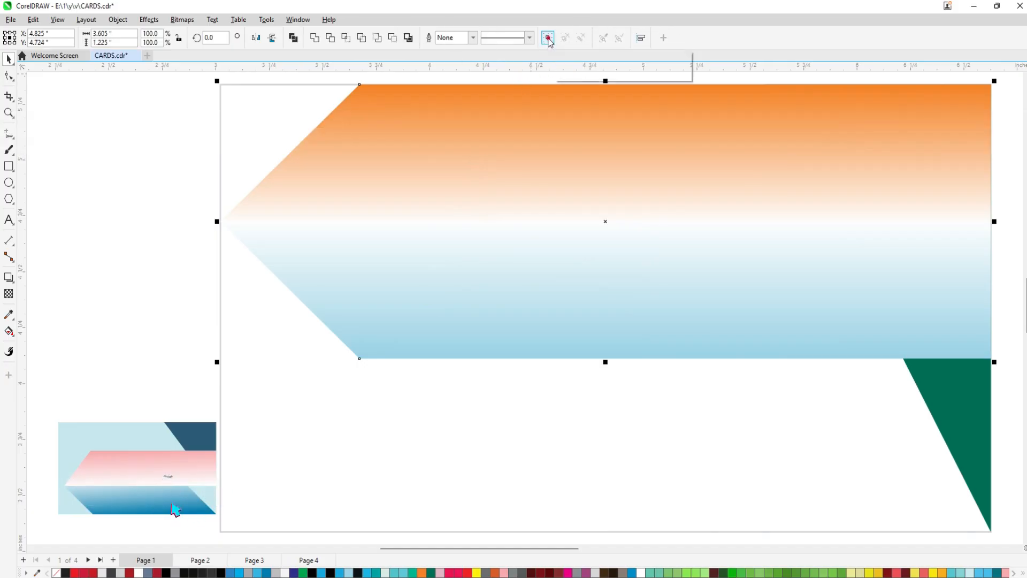
click(338, 204)
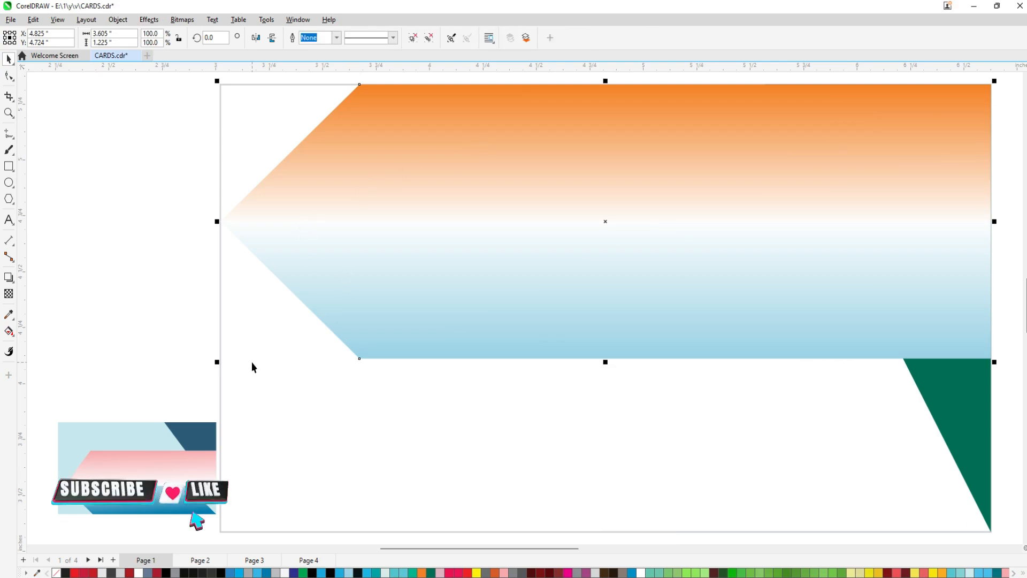
drag(216, 364, 228, 359)
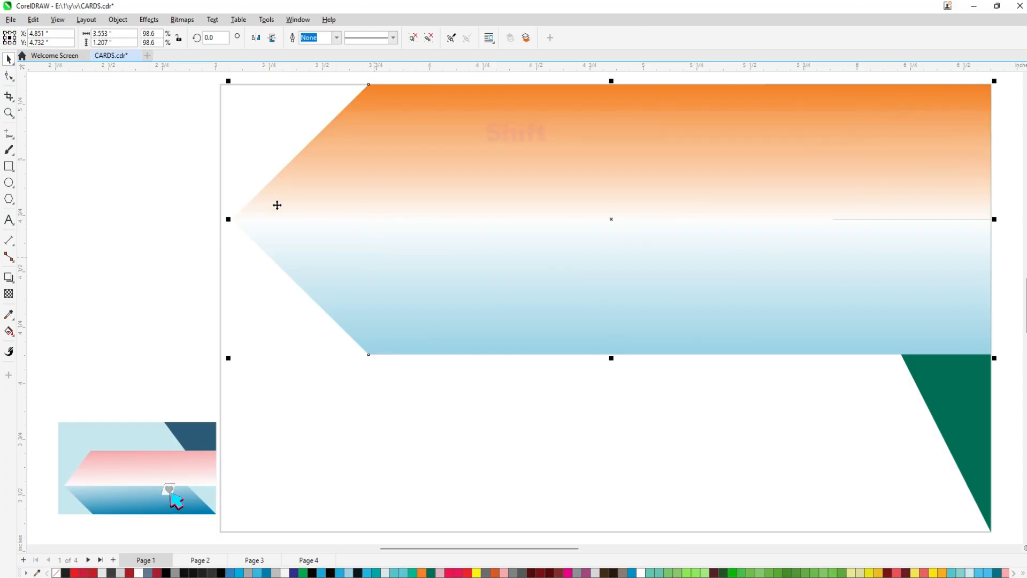
Align the band group to the bottom edge of the card rectangle.
shift+click(220, 176)
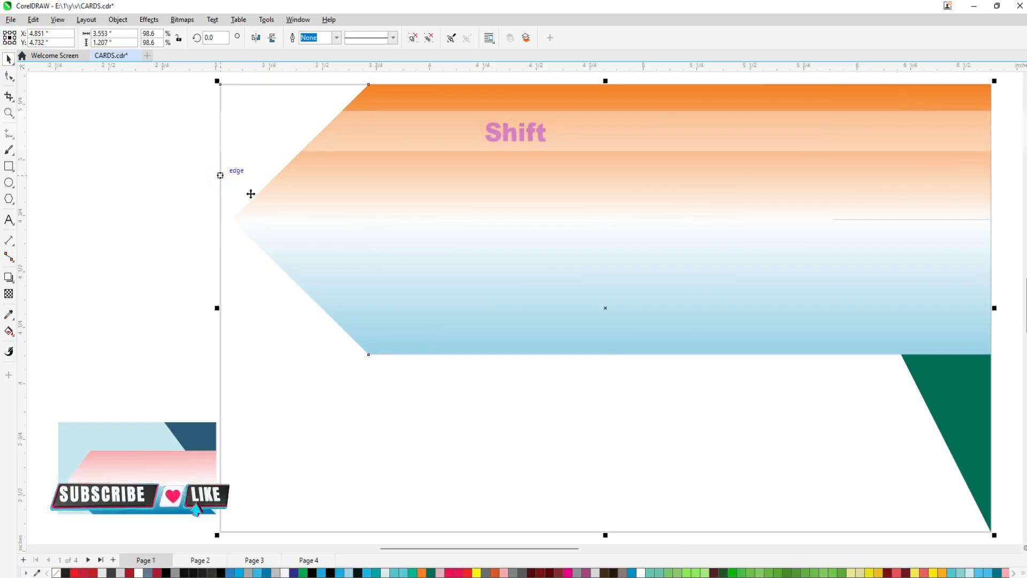
key(b)
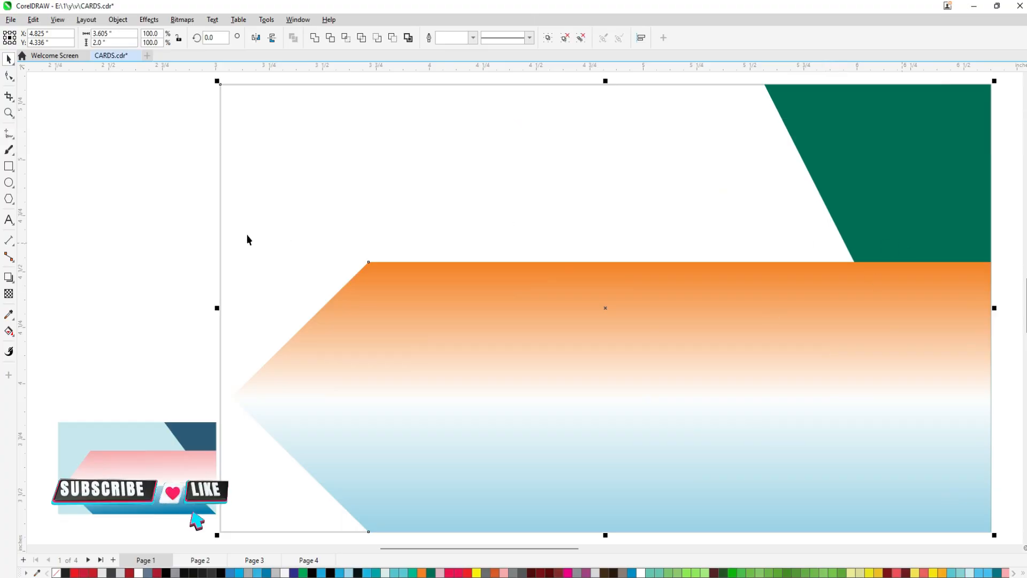
click(150, 239)
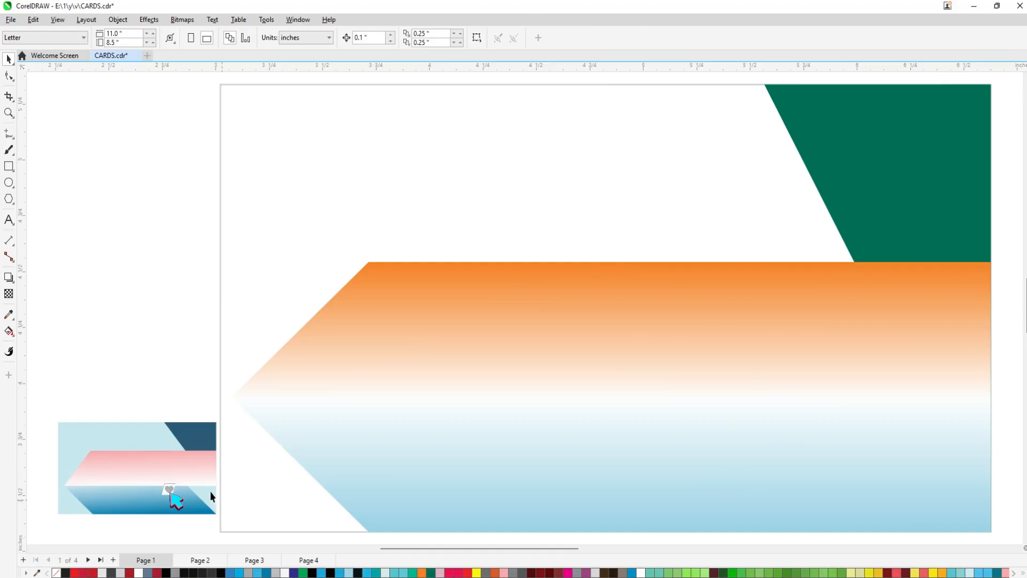
Draw a square about 0.49 in wide across the card's left edge, above the arrow-shaped bands.
key(F6)
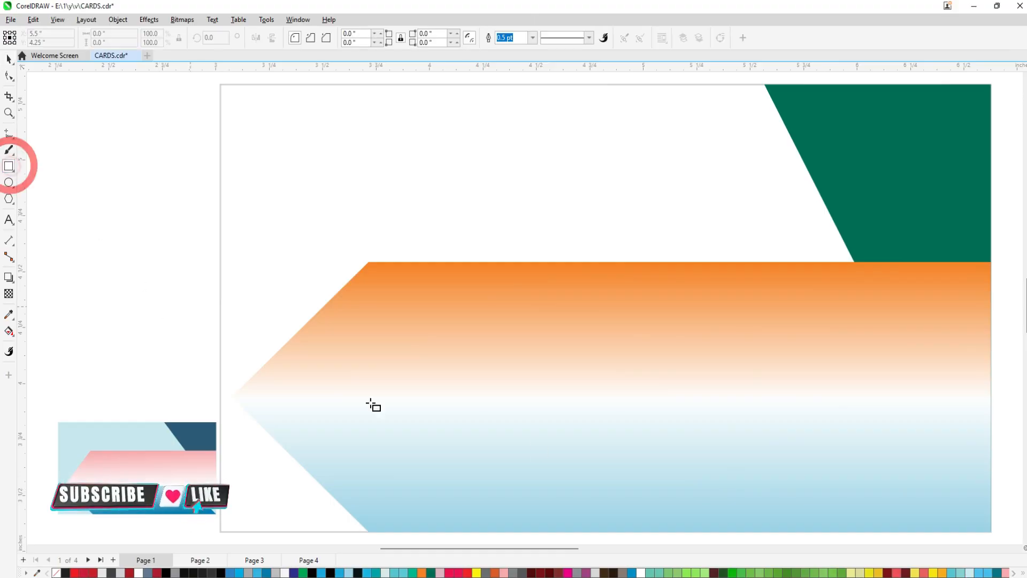
drag(161, 183, 269, 295)
key(ctrl)
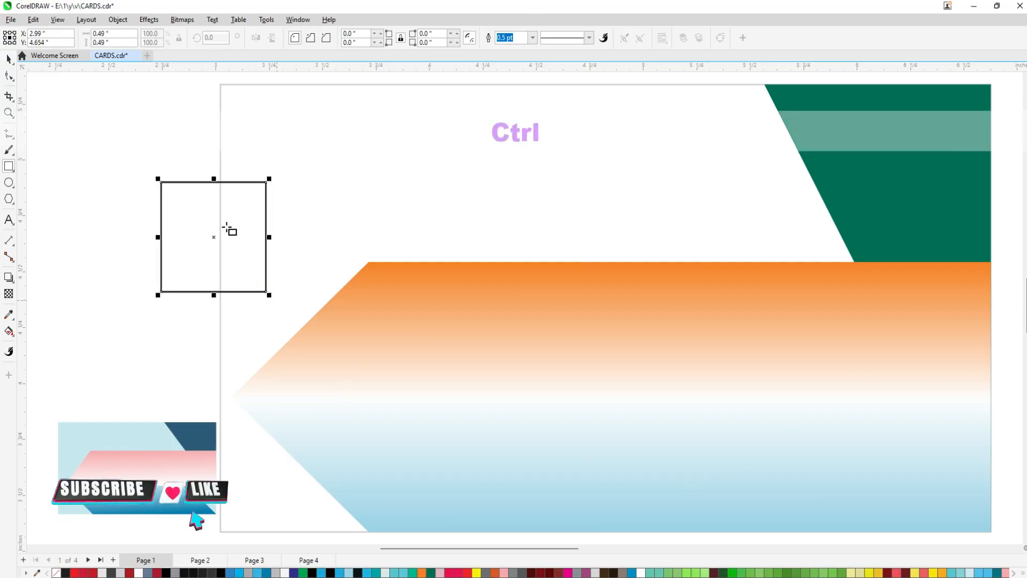
Convert the square to curves and delete its lower-left node to leave a right triangle.
click(8, 59)
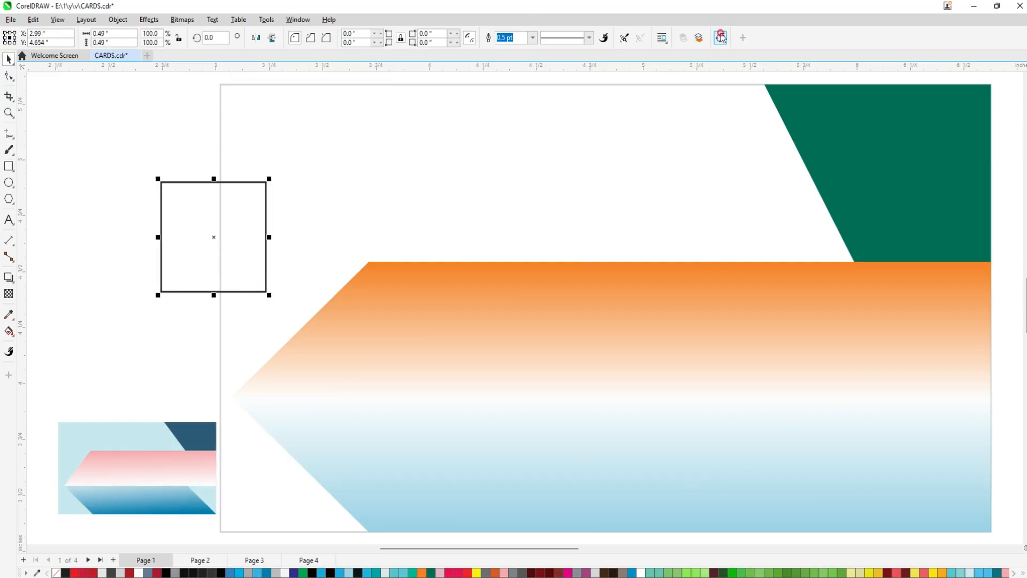
click(8, 76)
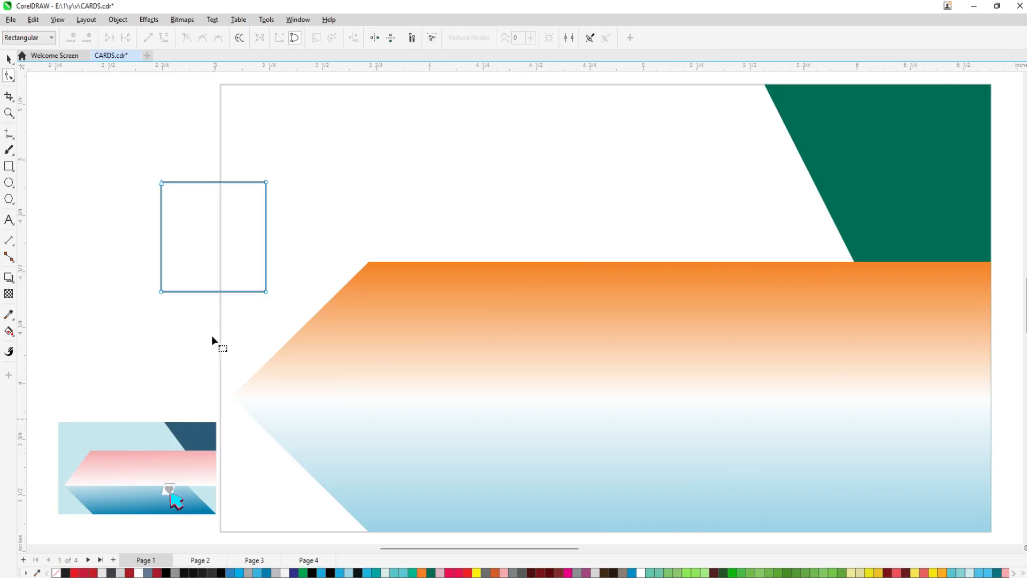
drag(152, 282, 187, 316)
key(Delete)
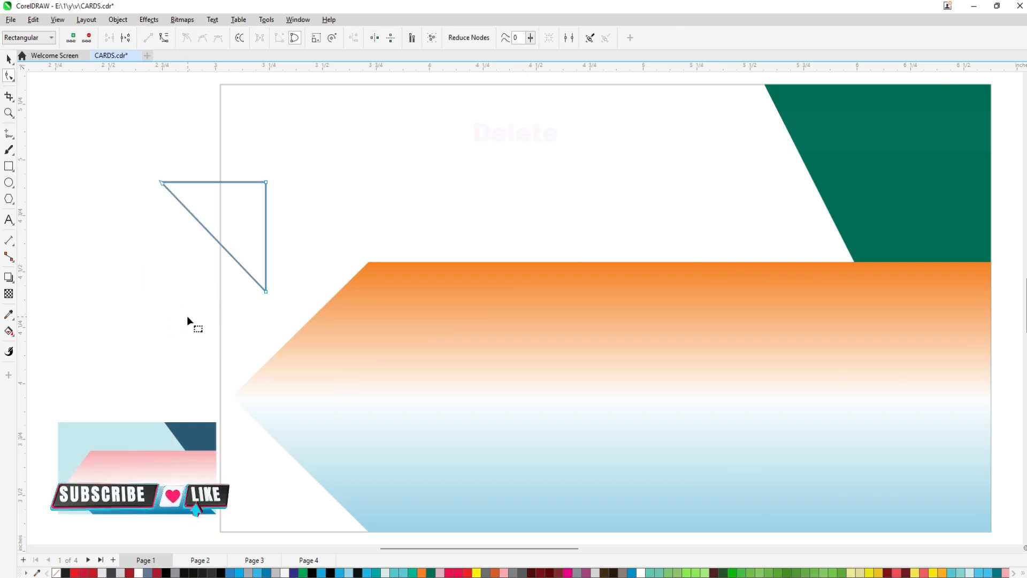
Fill the triangle with a pale blue tint and remove its outline.
click(9, 61)
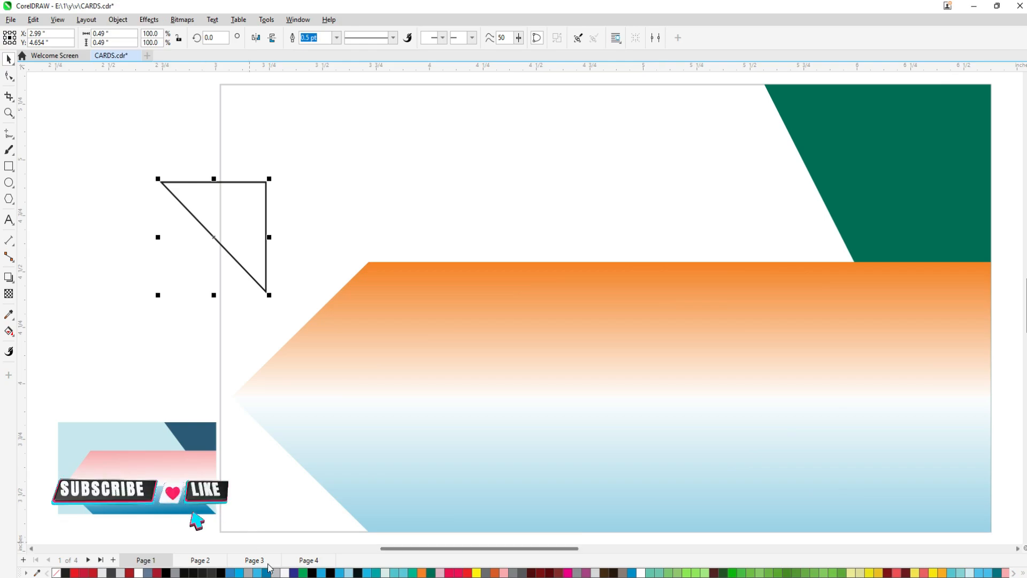
click(351, 573)
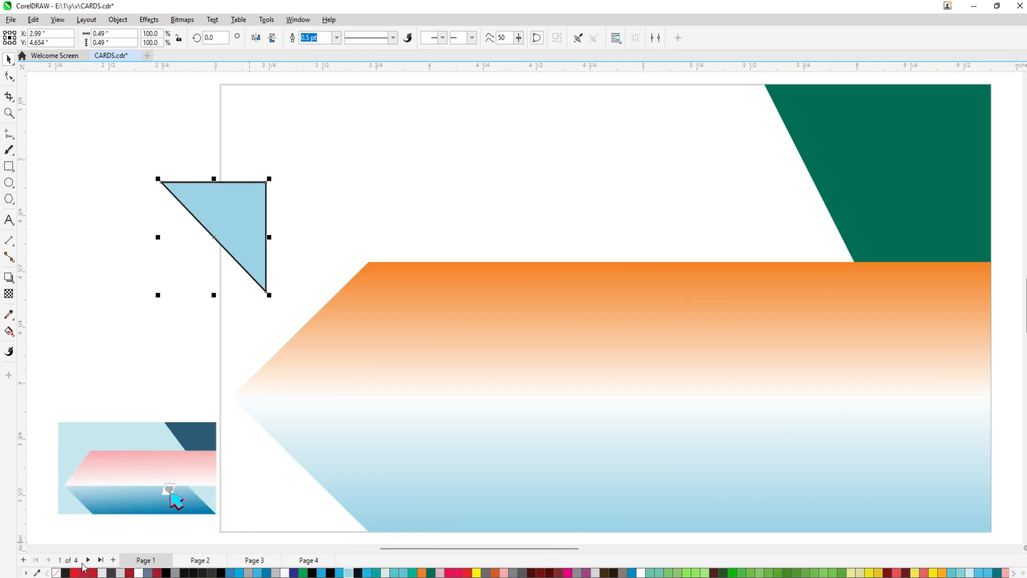
right_click(57, 573)
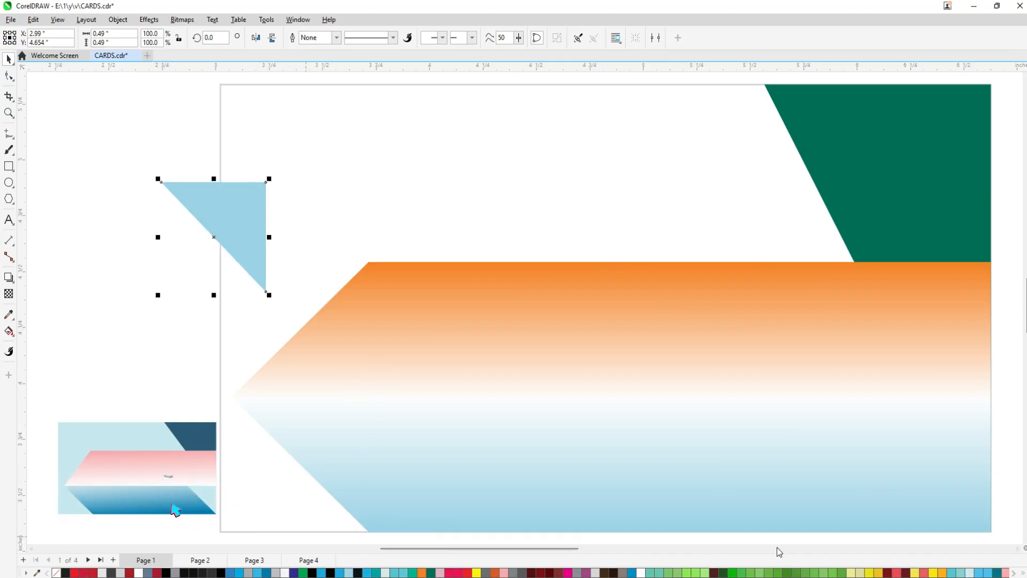
click(972, 572)
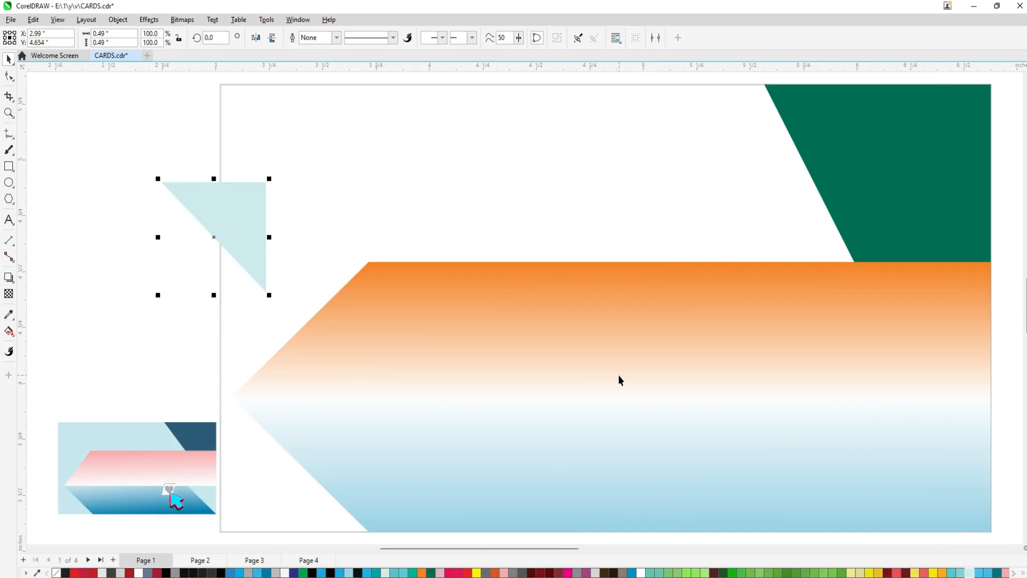
Align the triangle to the bottom and right edges of the gradient band group.
shift+click(901, 477)
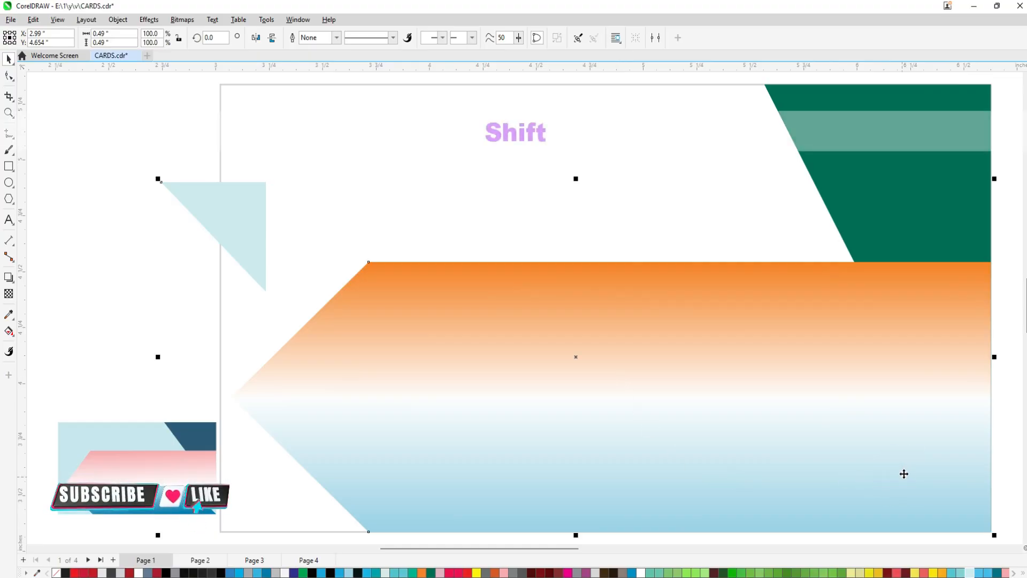
key(b)
key(r)
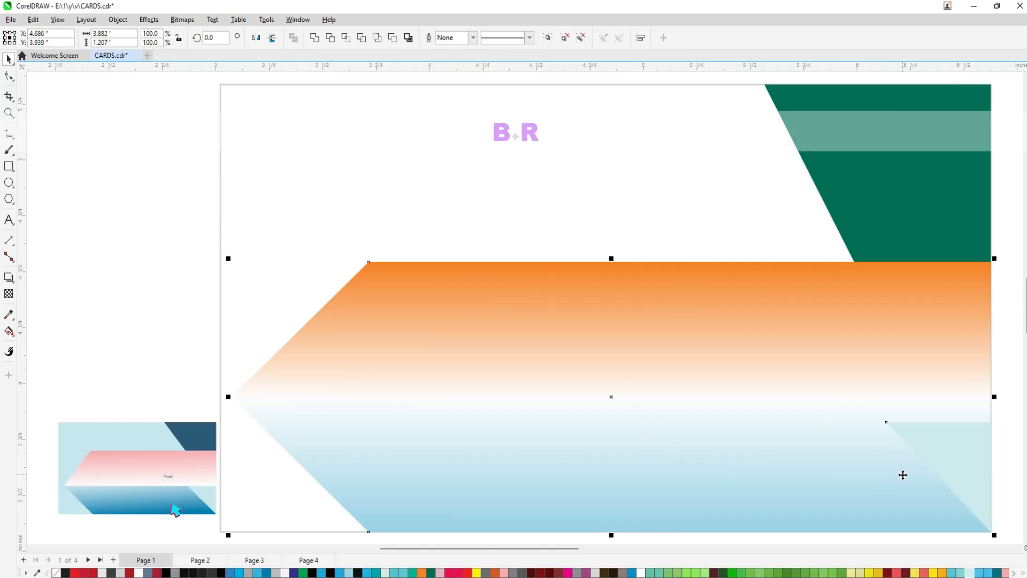
Scale the triangle proportionally to about 0.603 in from its upper-left corner, up to the seam between the orange and blue bands.
click(971, 450)
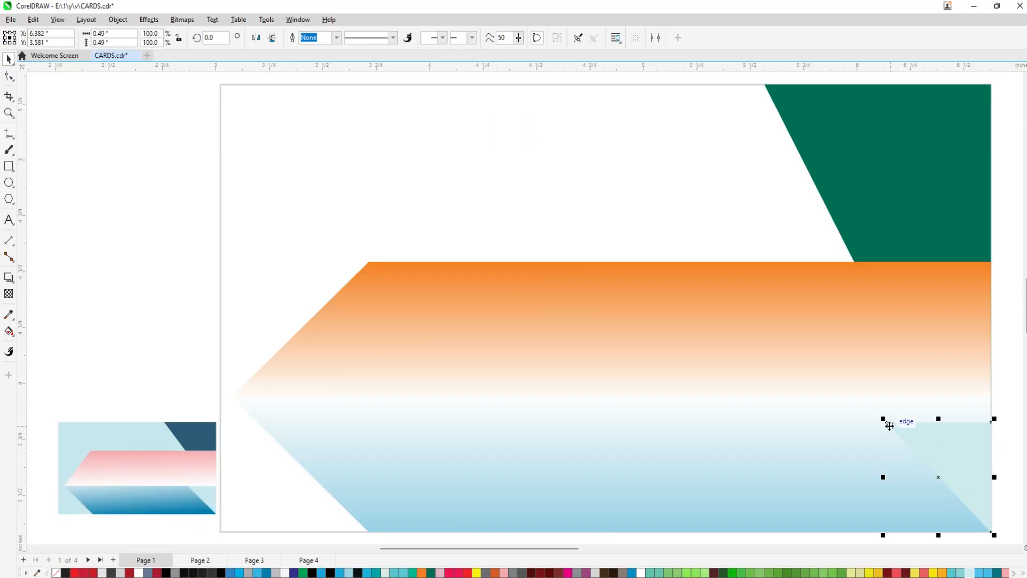
drag(884, 419, 856, 395)
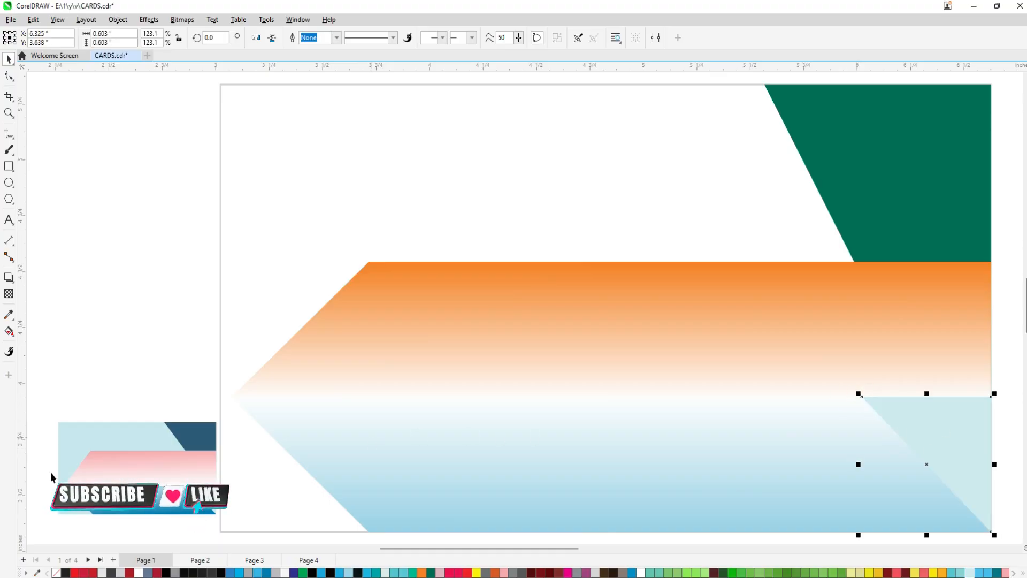
click(75, 347)
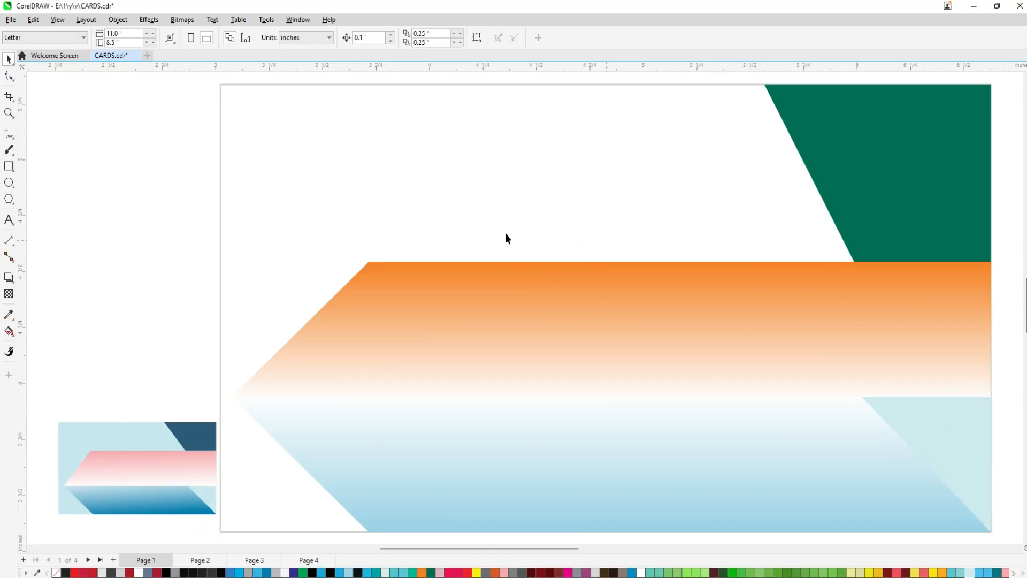
Apply a horizontal linear gradient from pale blue to white to the card rectangle.
click(217, 252)
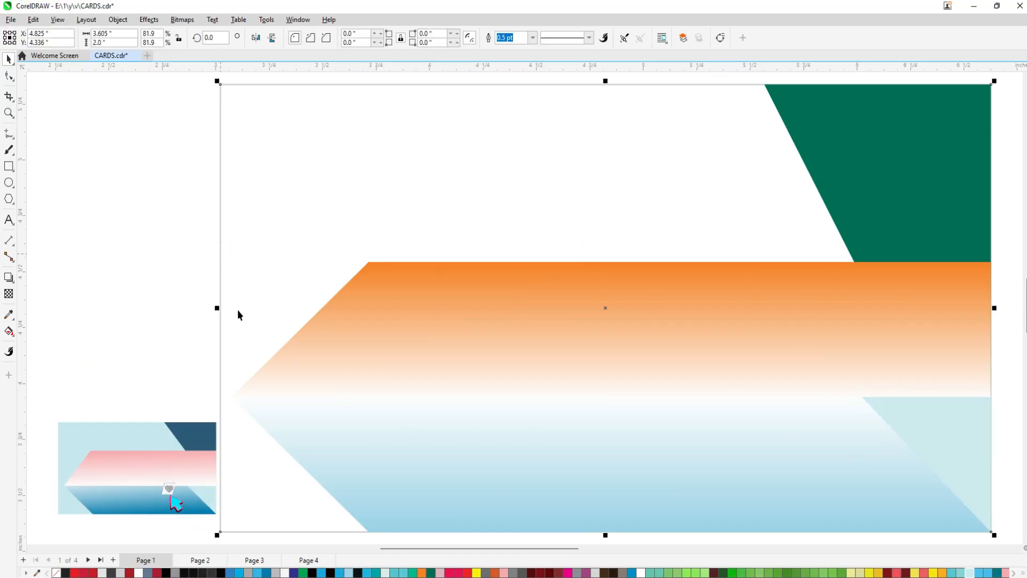
click(9, 330)
click(41, 38)
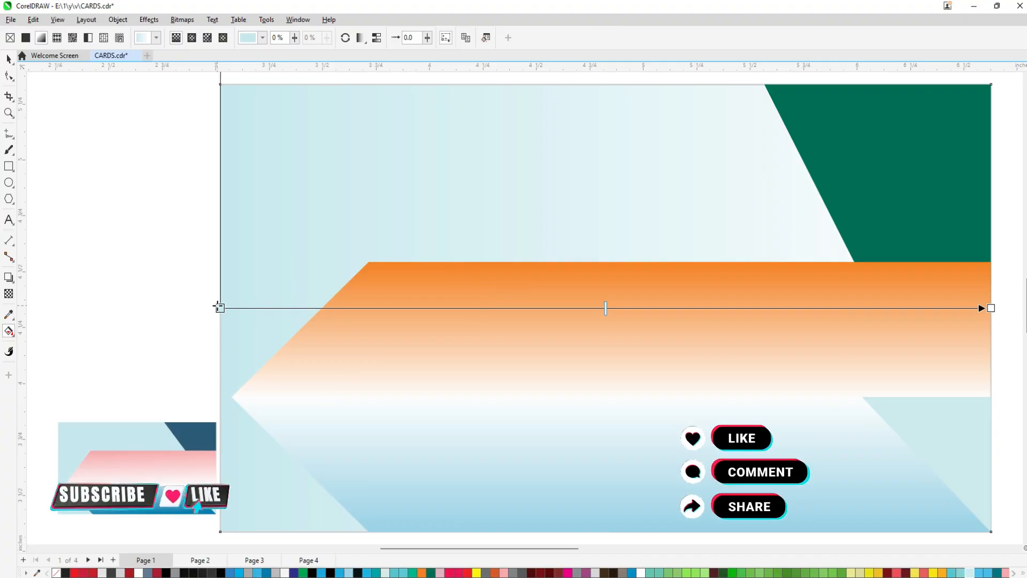
Lighten the blue end of the card background's gradient to C 11, M 0, Y 2, K 0.
click(219, 308)
click(200, 321)
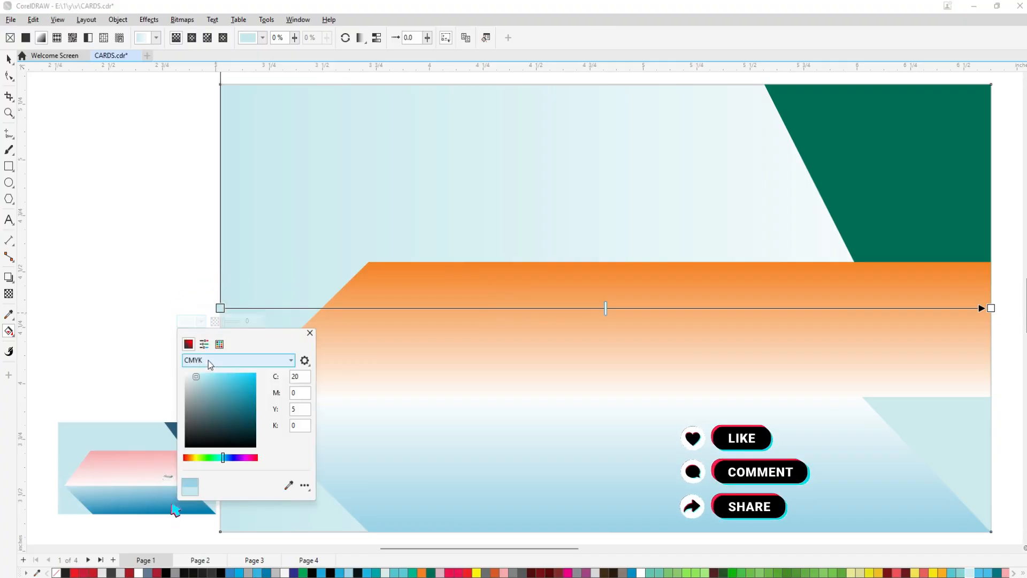
drag(197, 378, 191, 376)
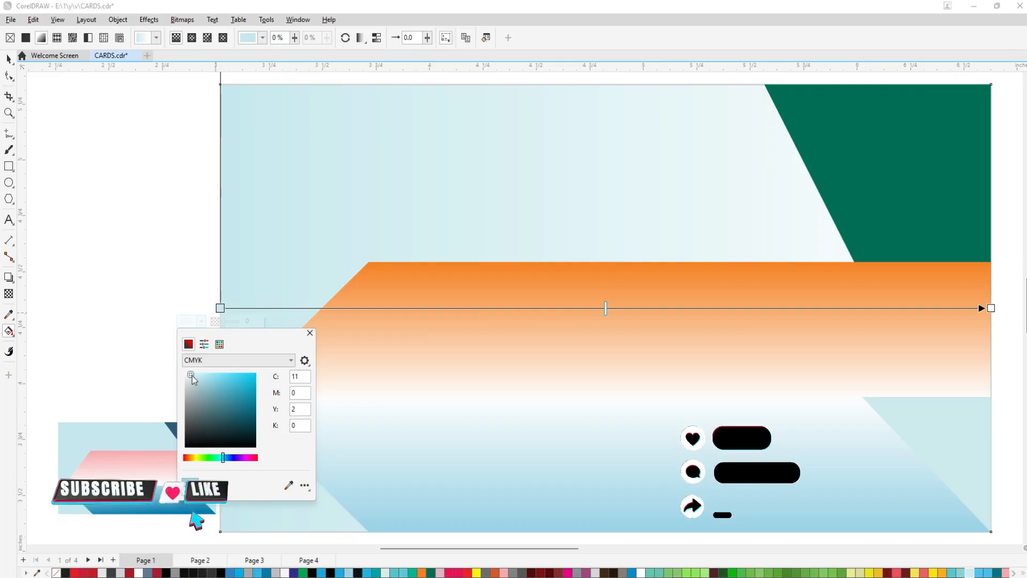
click(41, 110)
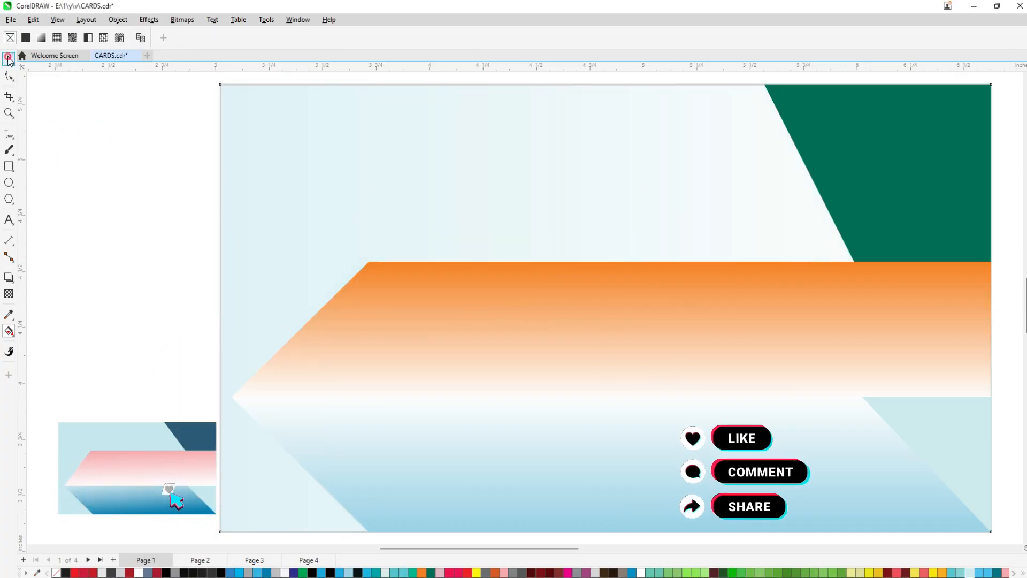
click(8, 58)
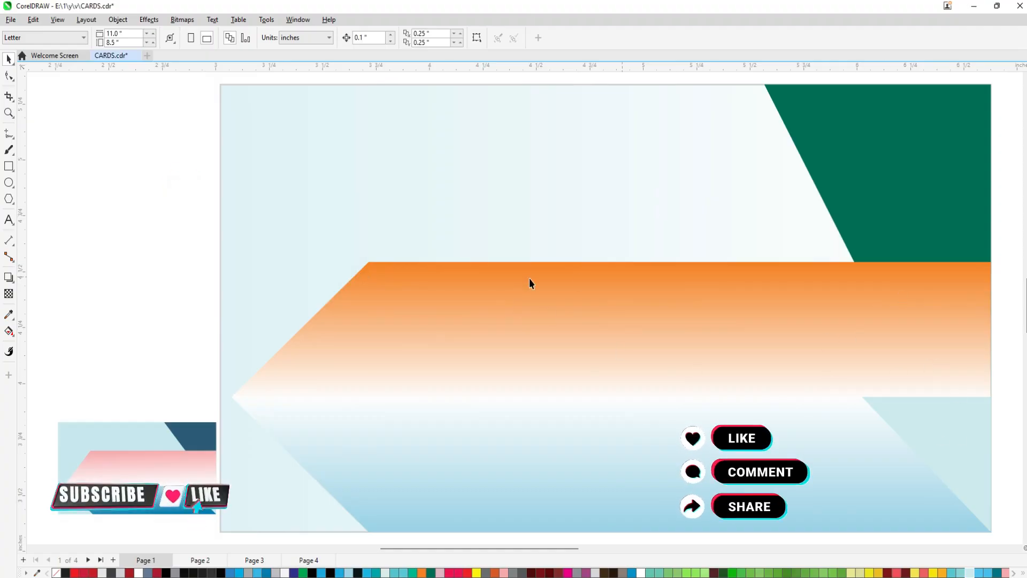